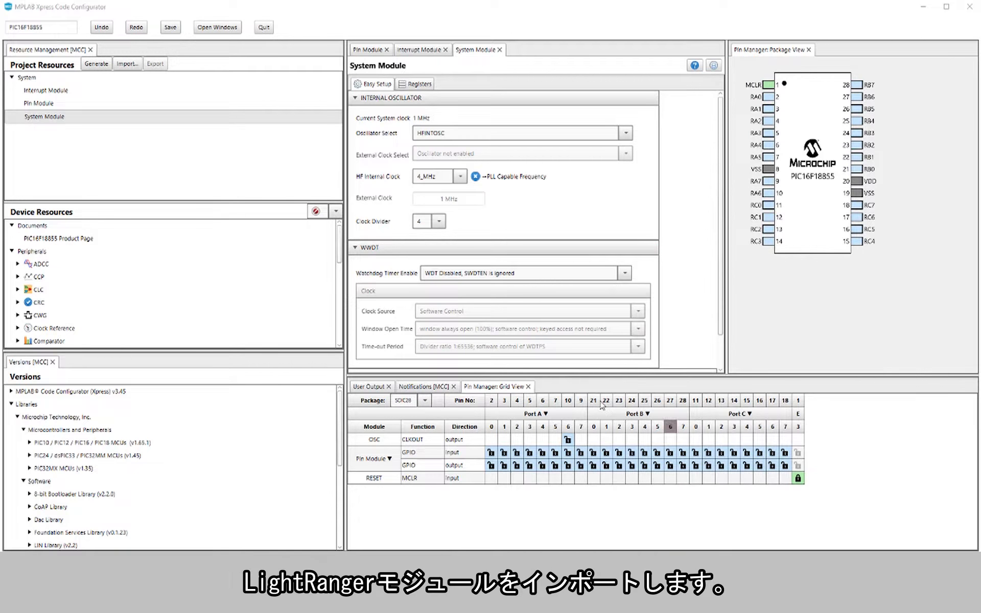
Step: Add the LightRanger module from the Mikro-E Clicks sensors to the project resources
scroll(277, 292, "down", 7)
scroll(276, 291, "down", 2)
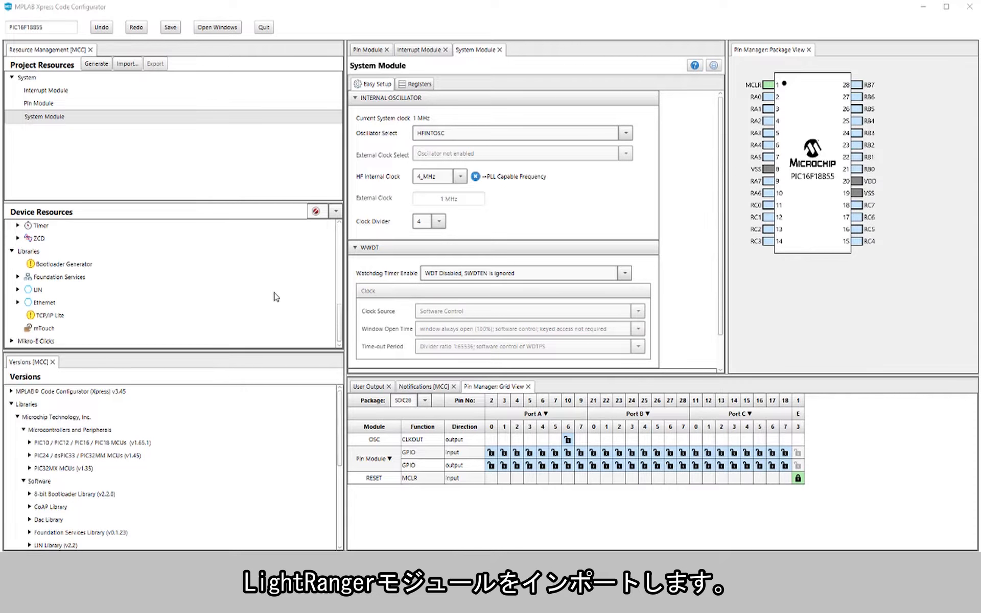
left_click(17, 340)
scroll(40, 328, "up", 1)
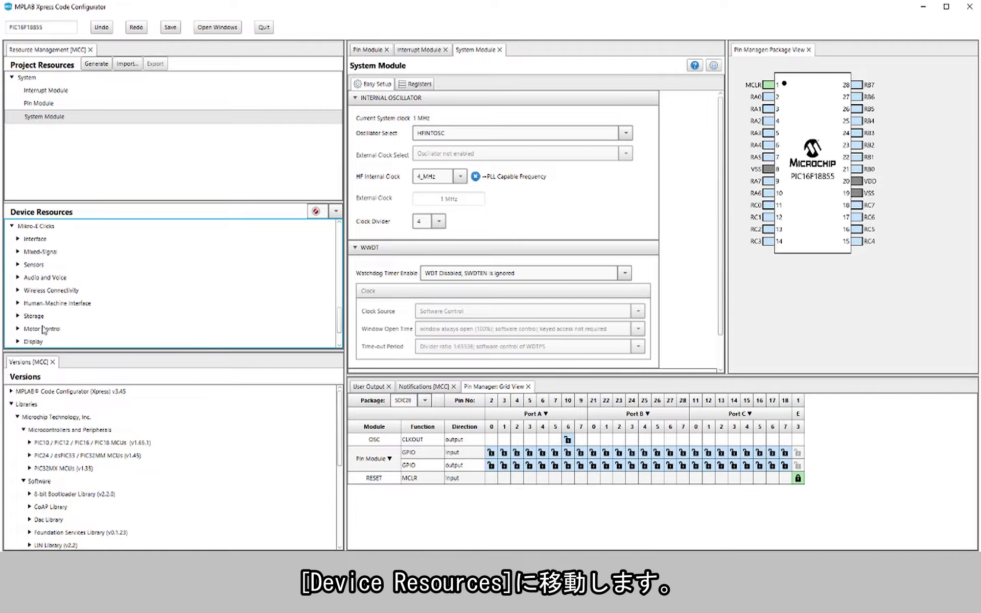
left_click(19, 264)
scroll(52, 284, "down", 2)
scroll(53, 288, "down", 3)
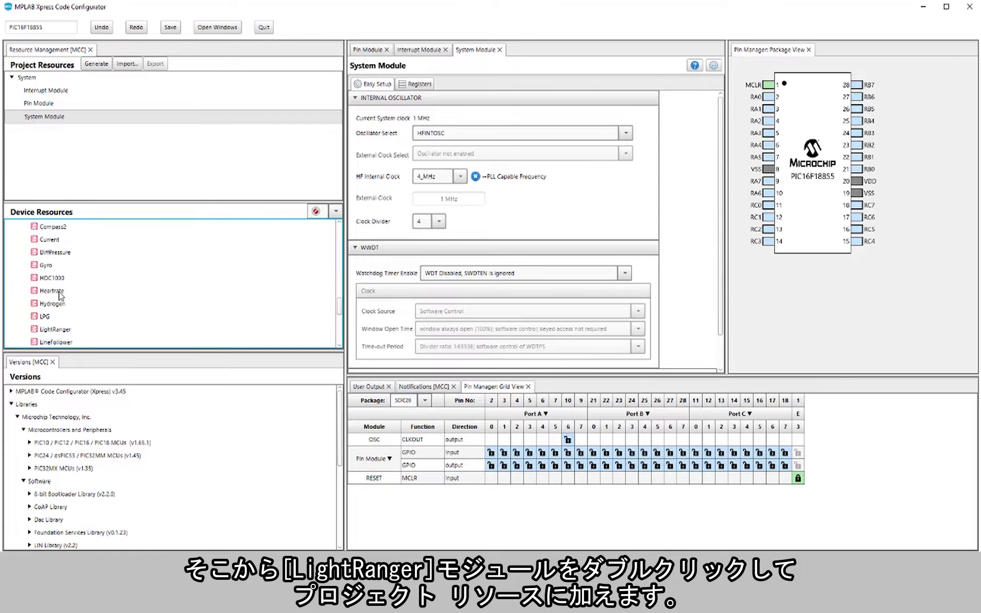
double_click(60, 297)
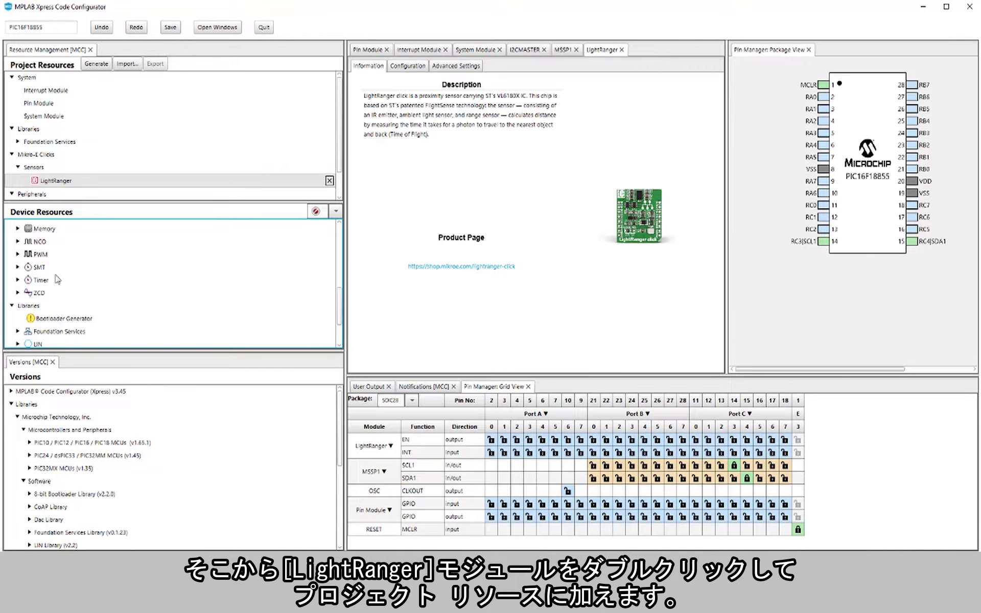
Step: Open the LightRanger click product page and view the schematic in its user manual
left_click(460, 266)
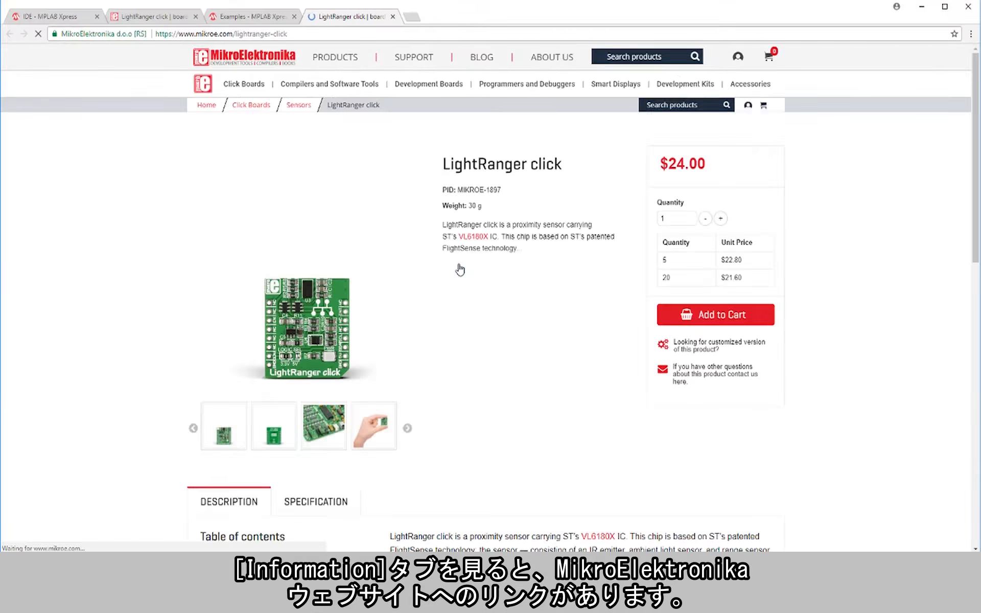
scroll(443, 267, "down", 3)
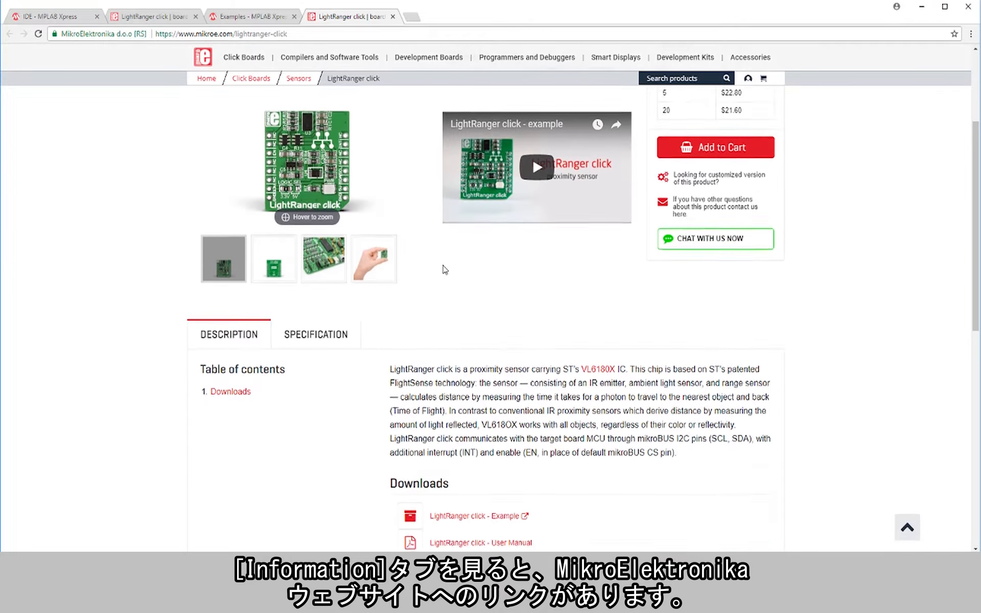
scroll(445, 269, "down", 5)
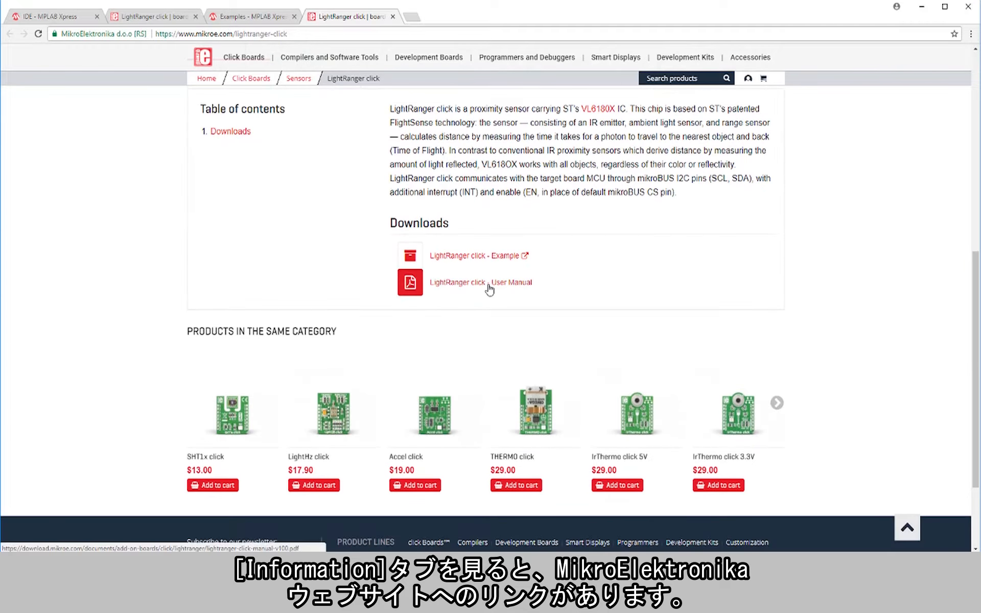
left_click(490, 290)
scroll(490, 289, "down", 2)
scroll(491, 282, "down", 2)
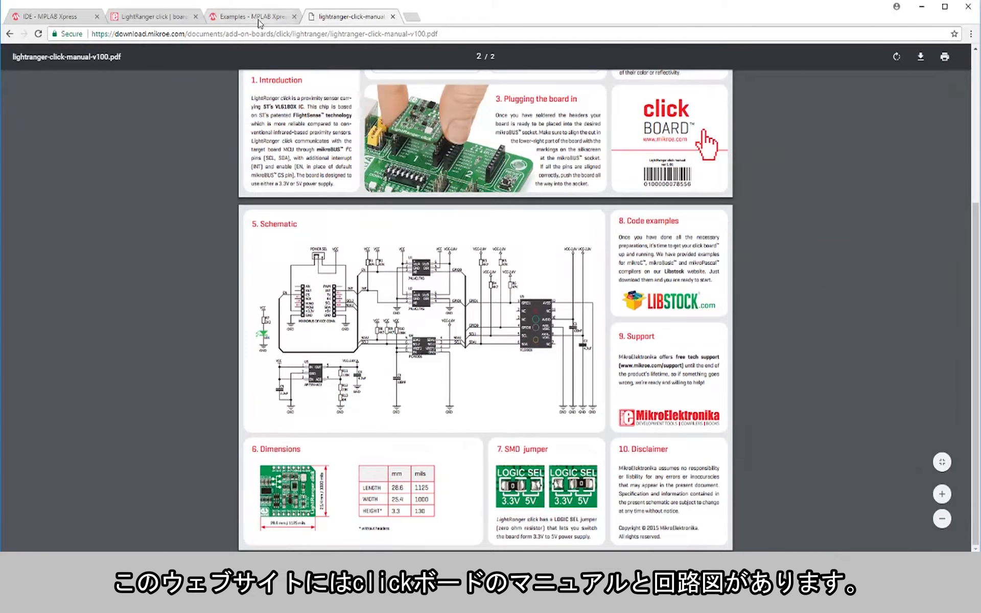
Step: Return to the product page and open the LightRanger click example on Libstock to look it over
key("alt+Left")
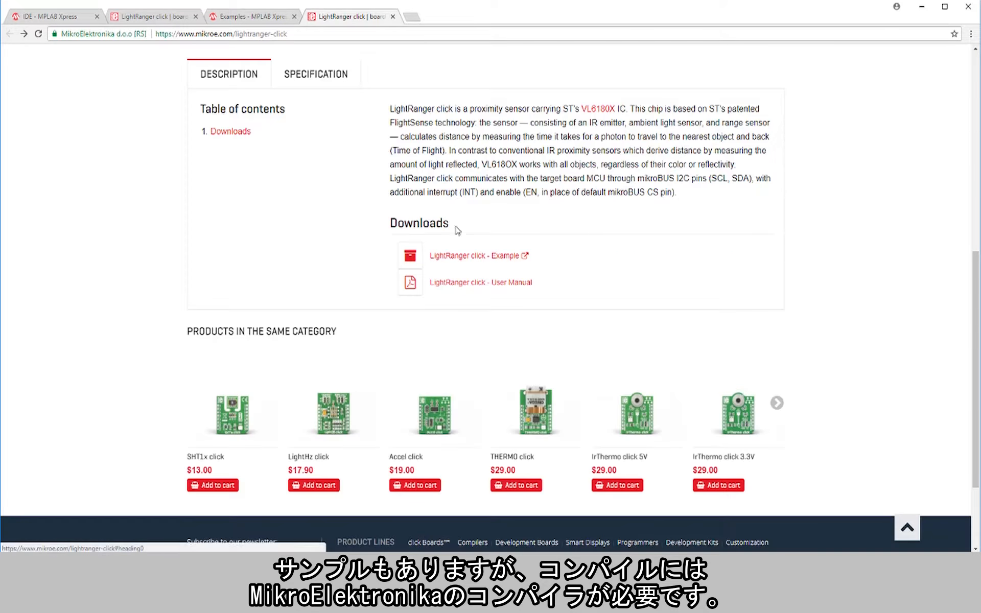
left_click(473, 261)
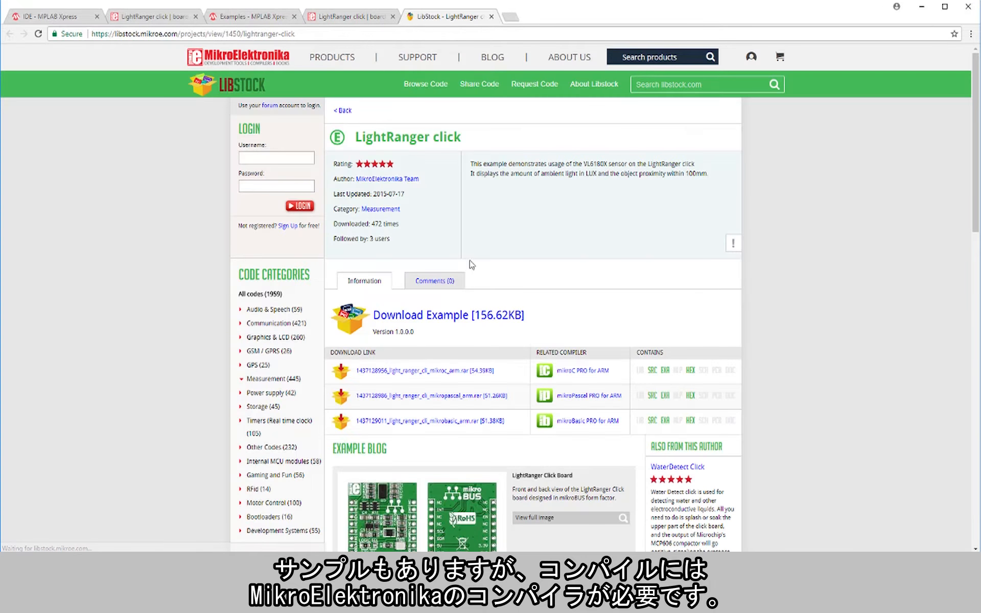
scroll(470, 264, "down", 1)
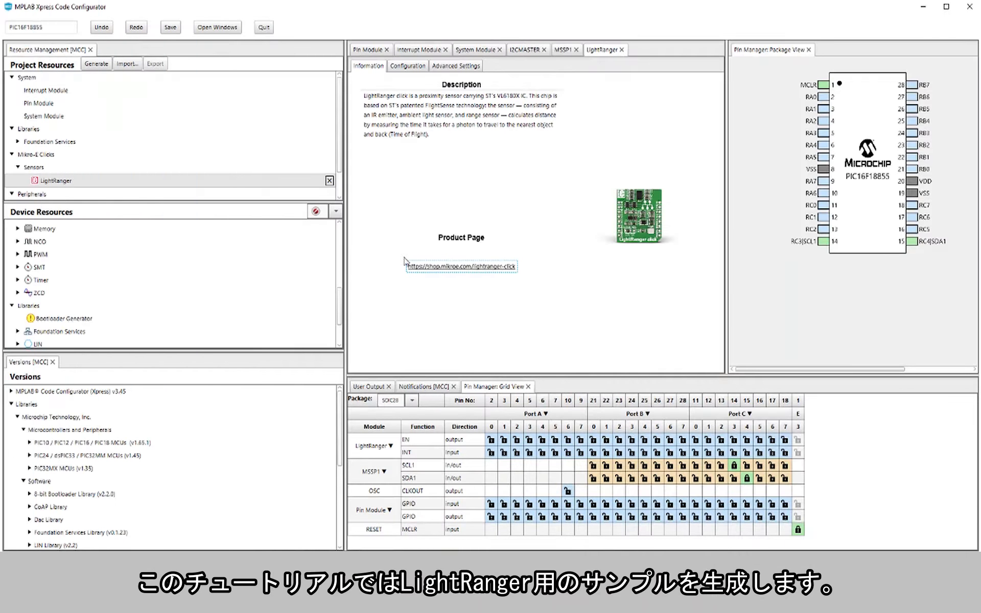
Step: Show the LightRanger module's example settings, and add the EUSART peripheral with STDIO redirected to USART
left_click(412, 70)
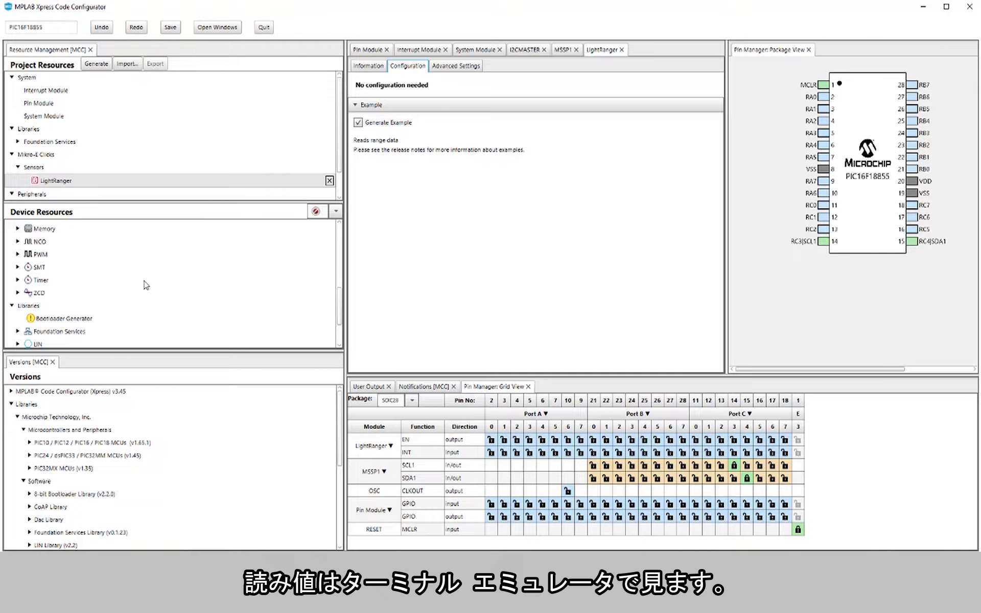
scroll(122, 300, "down", 2)
scroll(125, 291, "up", 3)
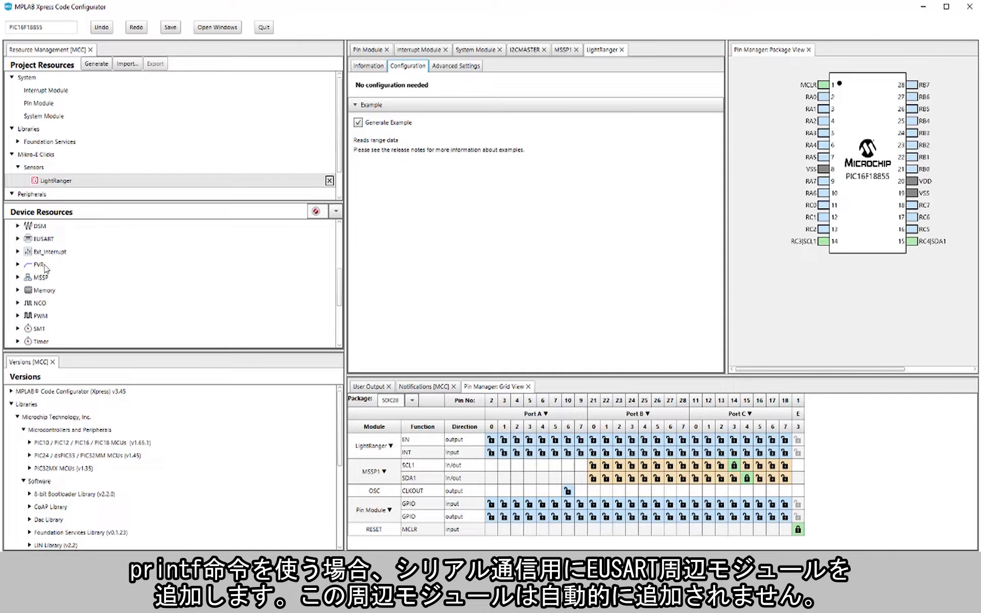
left_click(18, 239)
double_click(61, 265)
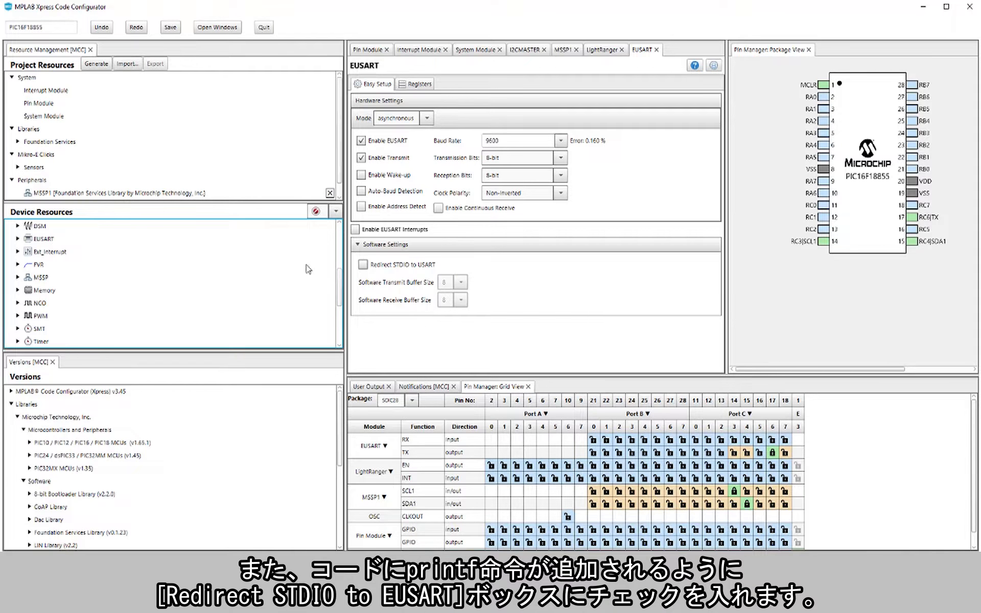
left_click(364, 266)
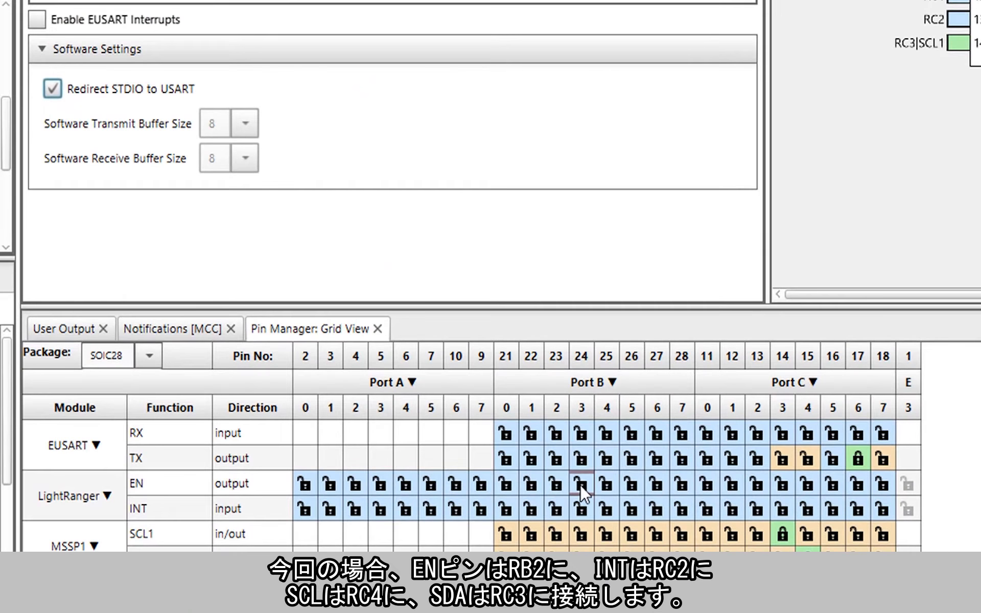
Step: Assign LightRanger EN to RB2 and INT to RC2, SCL1 to RC4, SDA1 to RC3, and EUSART TX to RC0 instead of RC6
left_click(558, 486)
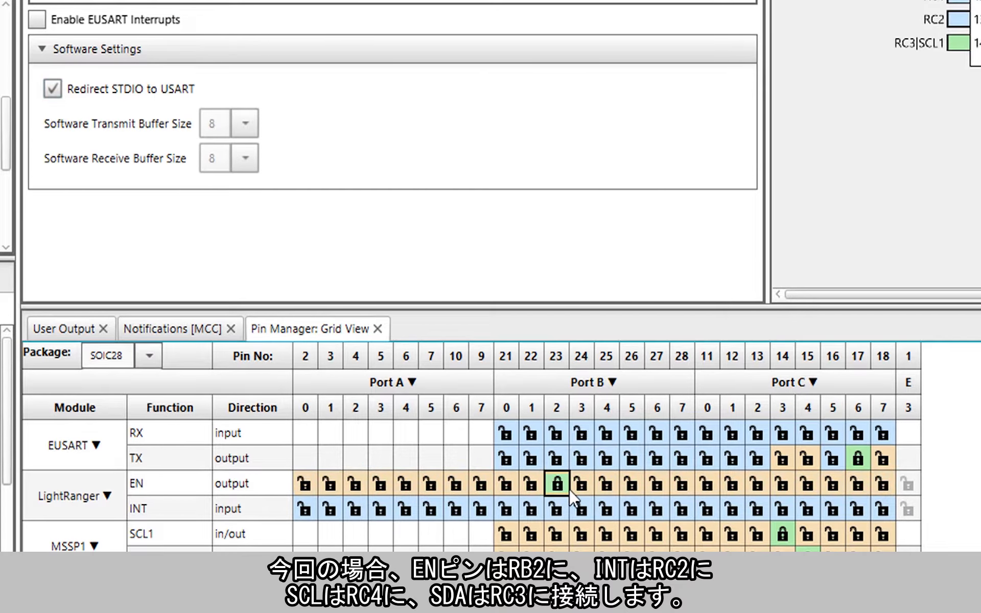
left_click(759, 510)
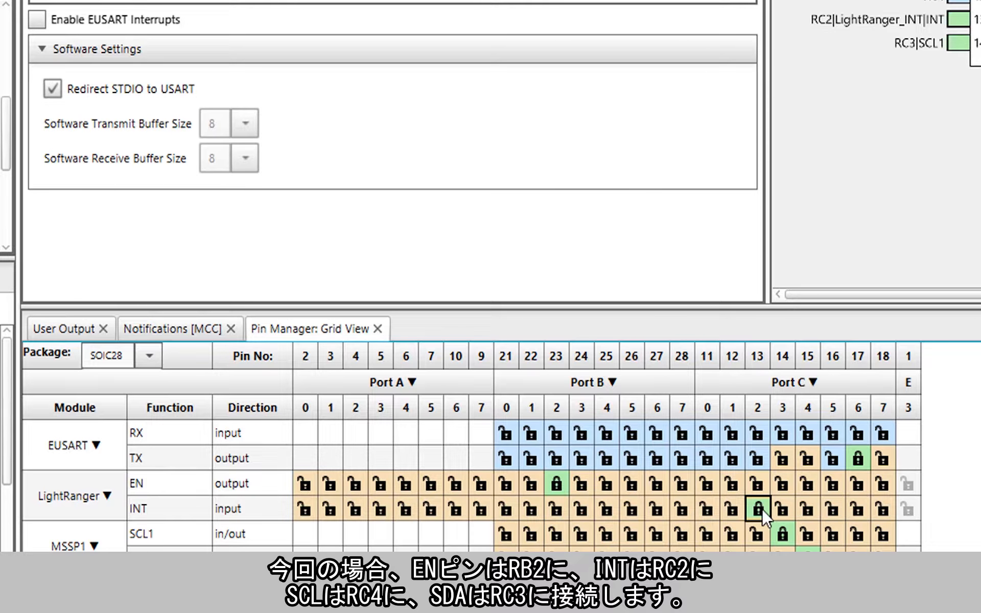
left_click(807, 536)
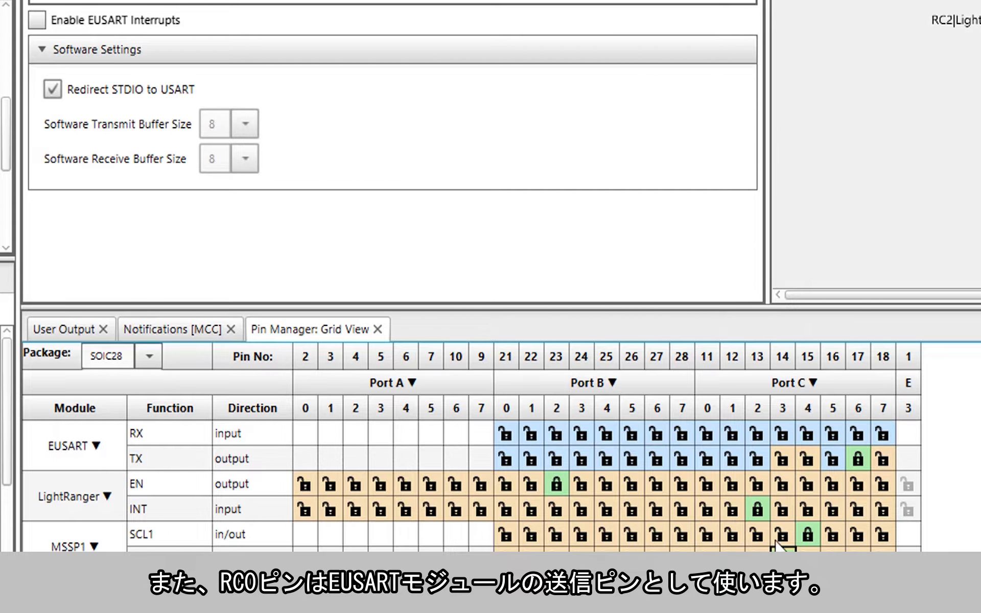
left_click(707, 457)
left_click(864, 453)
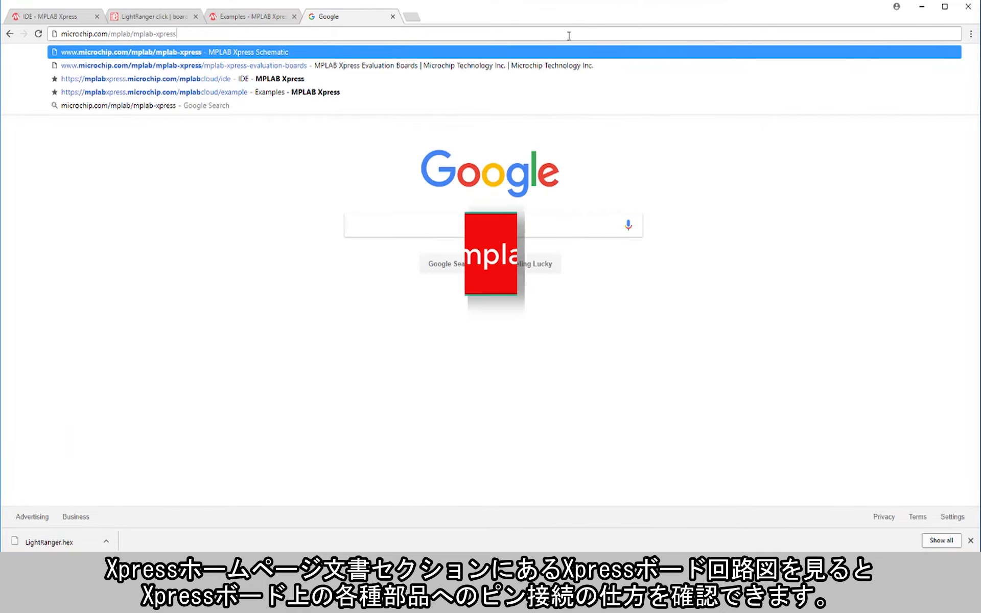
Step: Load microchip.com/mplab/mplab-xpress in the browser and examine the MPLAB Xpress Schematic from its documentation
key("Return")
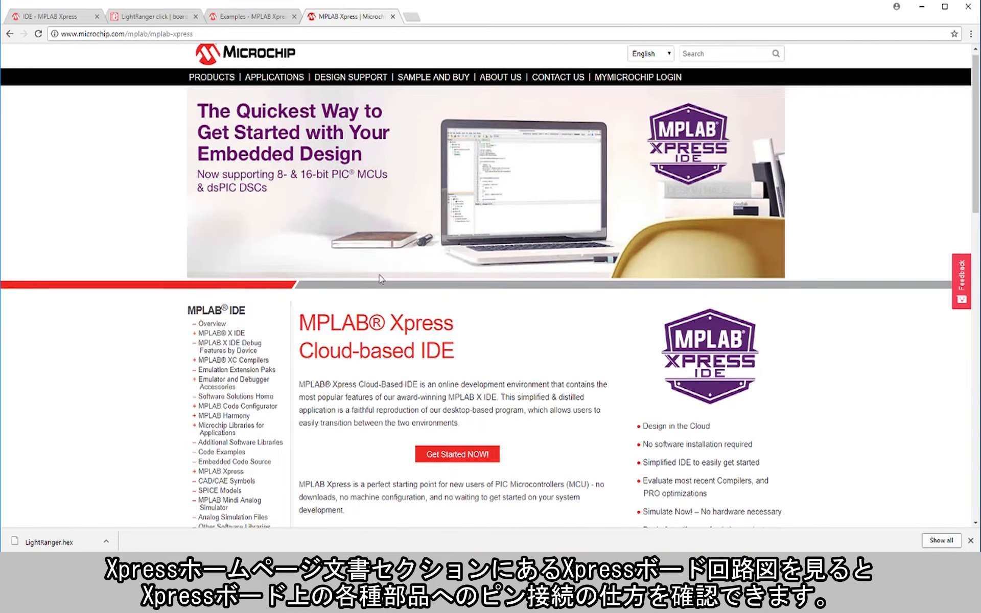
scroll(381, 279, "down", 15)
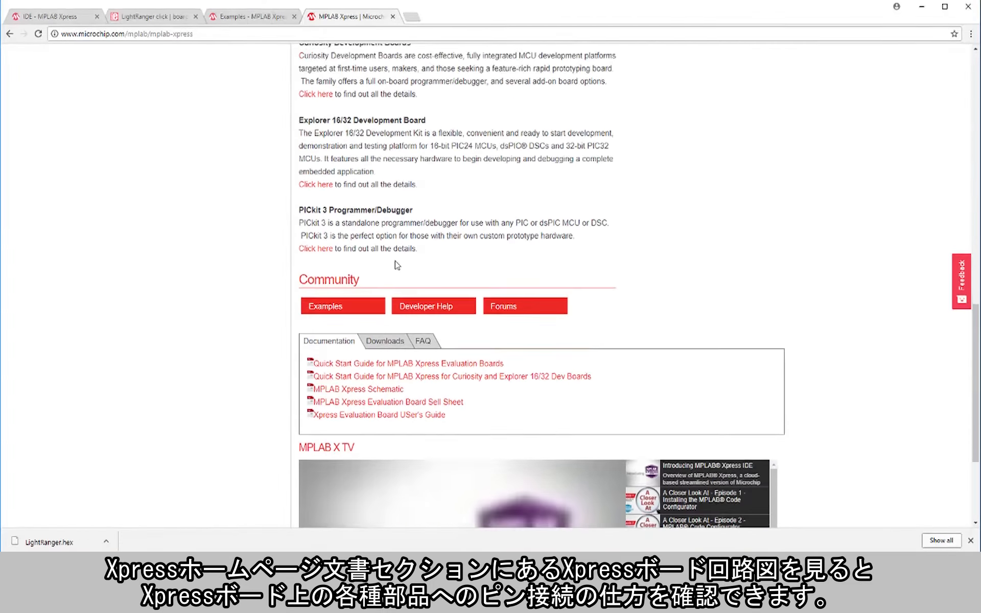
scroll(397, 265, "down", 1)
left_click(390, 361)
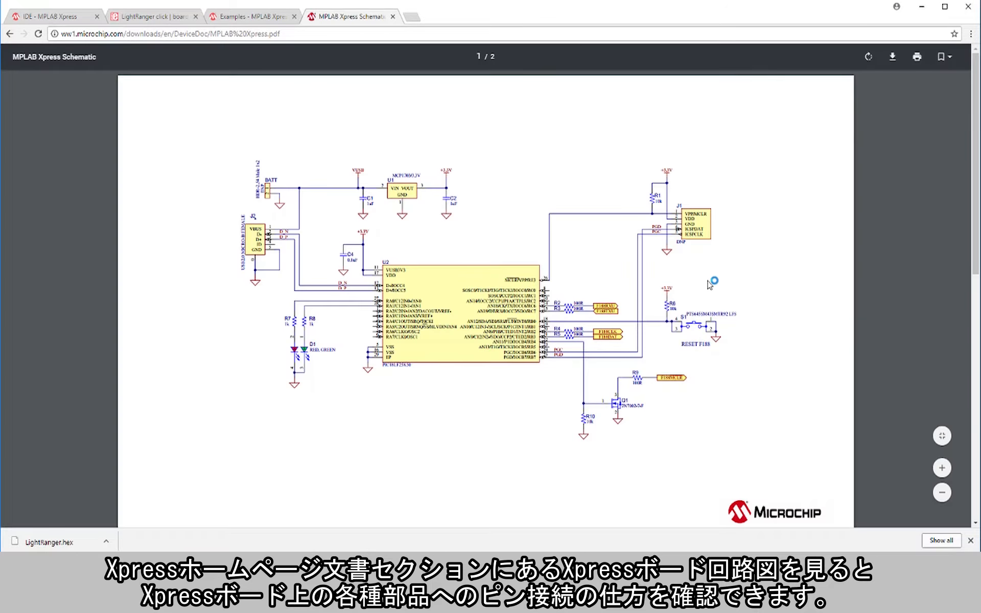
scroll(711, 281, "down", 10)
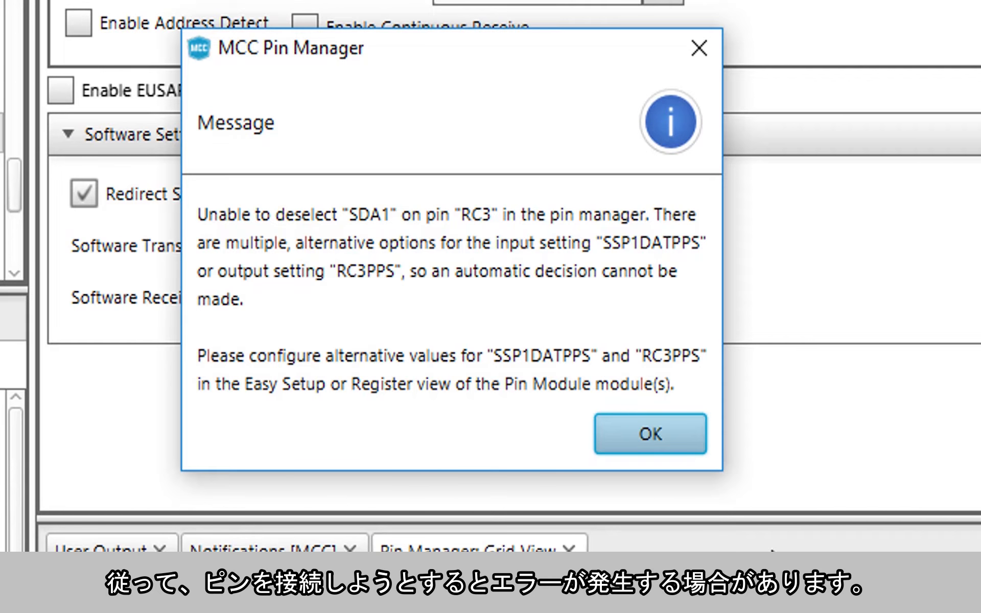
Step: Dismiss the Pin Manager message and generate the project code from the configuration
left_click(665, 431)
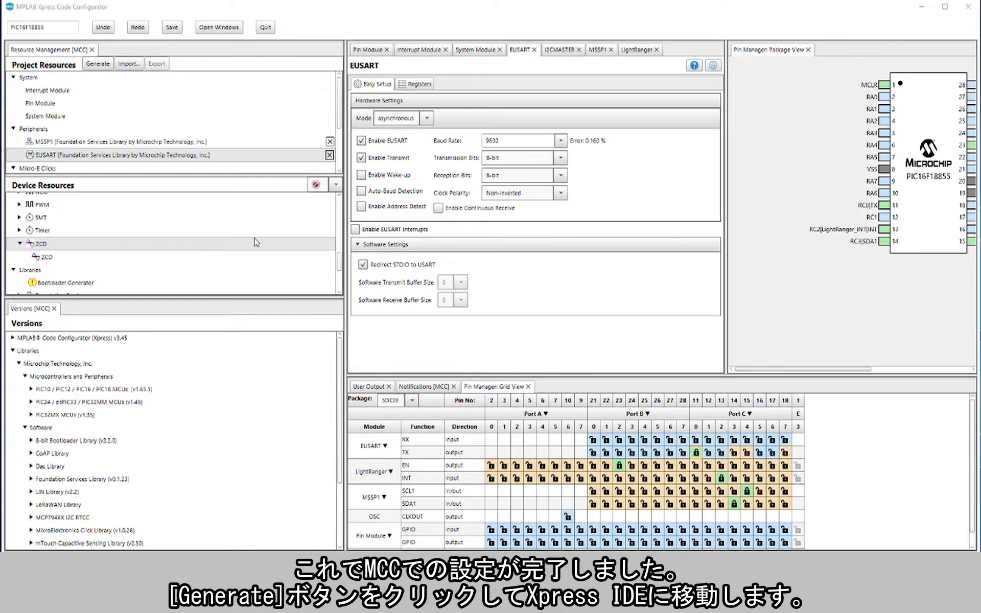
left_click(97, 65)
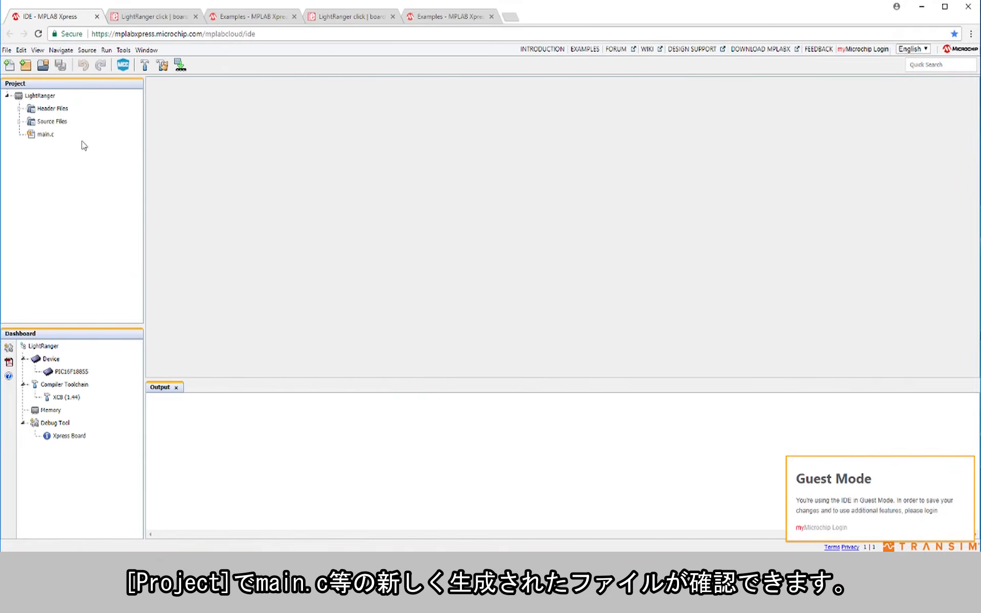
Step: Open LightRanger_Example.c from the MCC Generated Files source folder to examine the example code
left_click(19, 122)
left_click(33, 134)
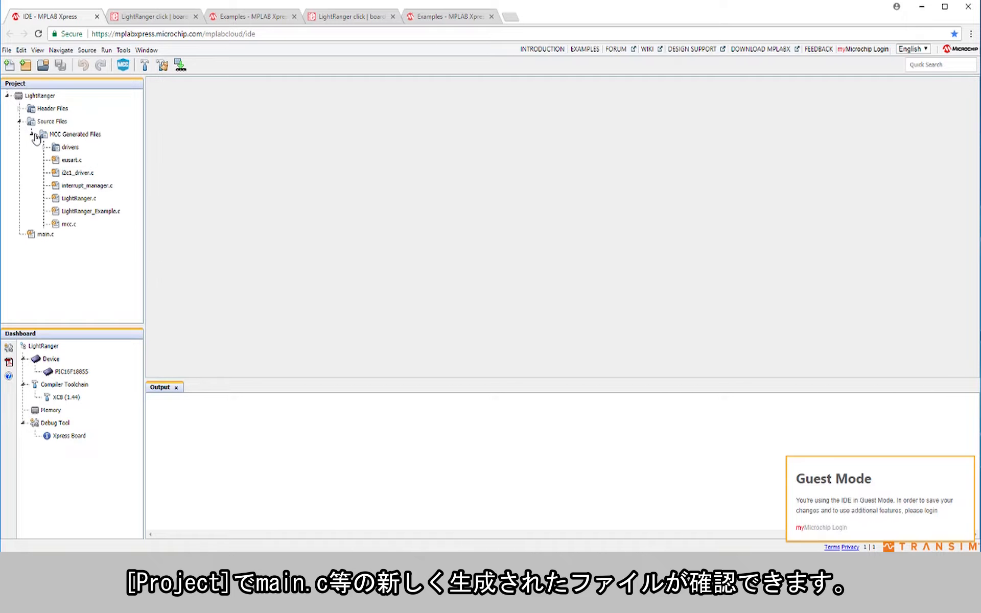
double_click(74, 210)
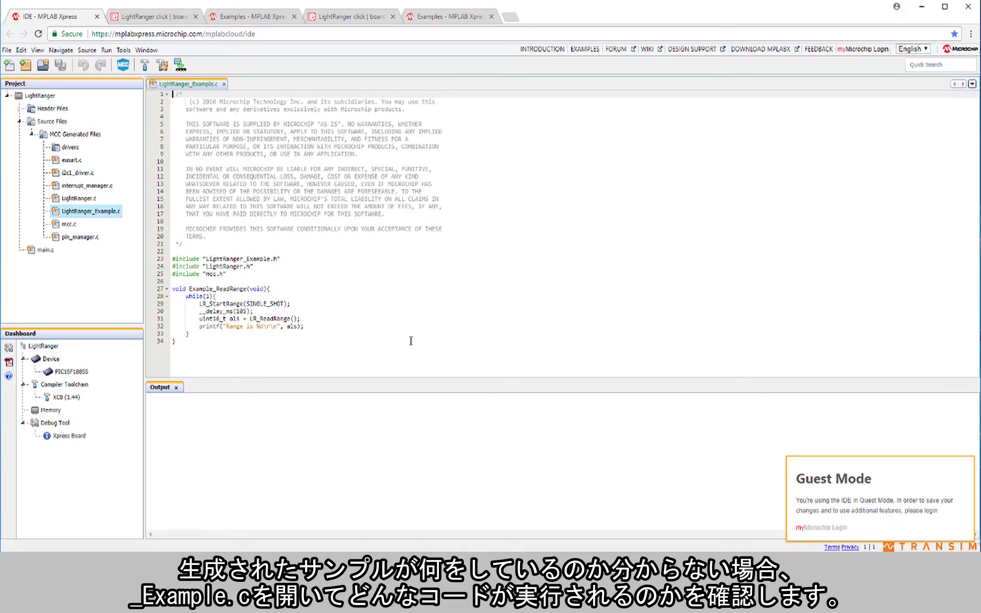
Step: In main.c, add #include "mcc_generated_files/LightRanger_Example.h" below the mcc.h include
double_click(45, 250)
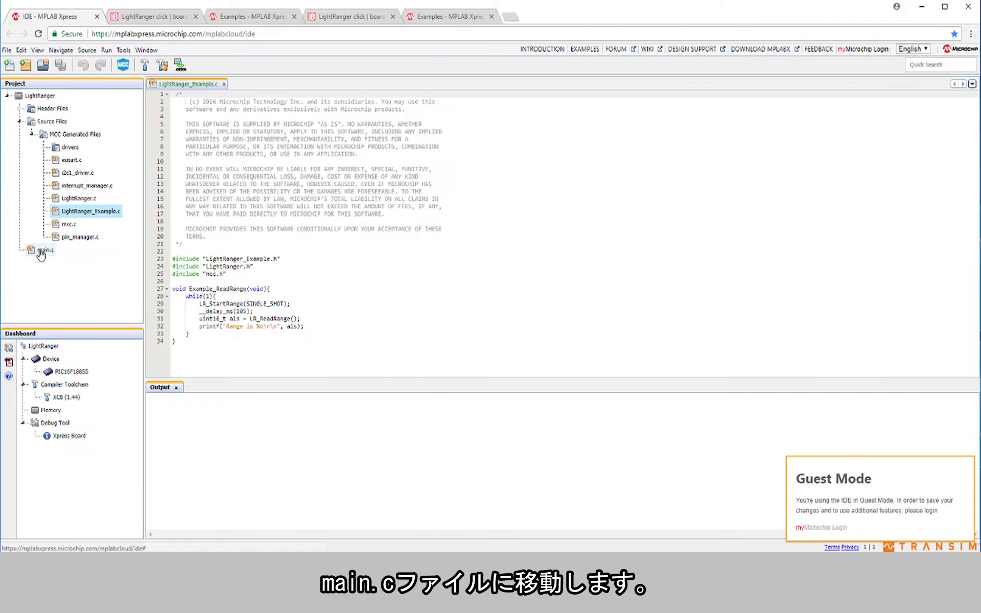
scroll(233, 239, "down", 9)
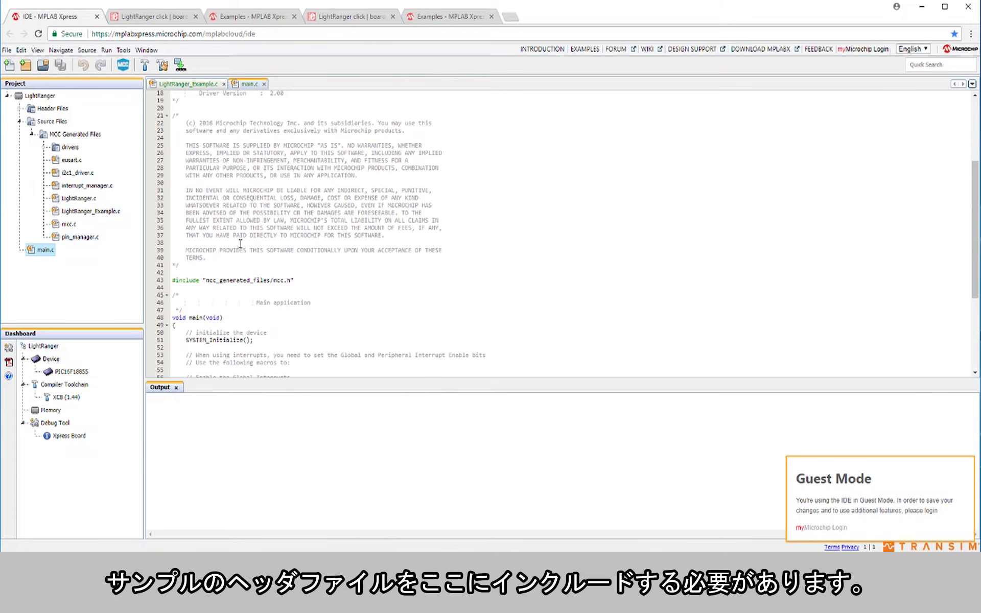
left_click(302, 217)
key("Return")
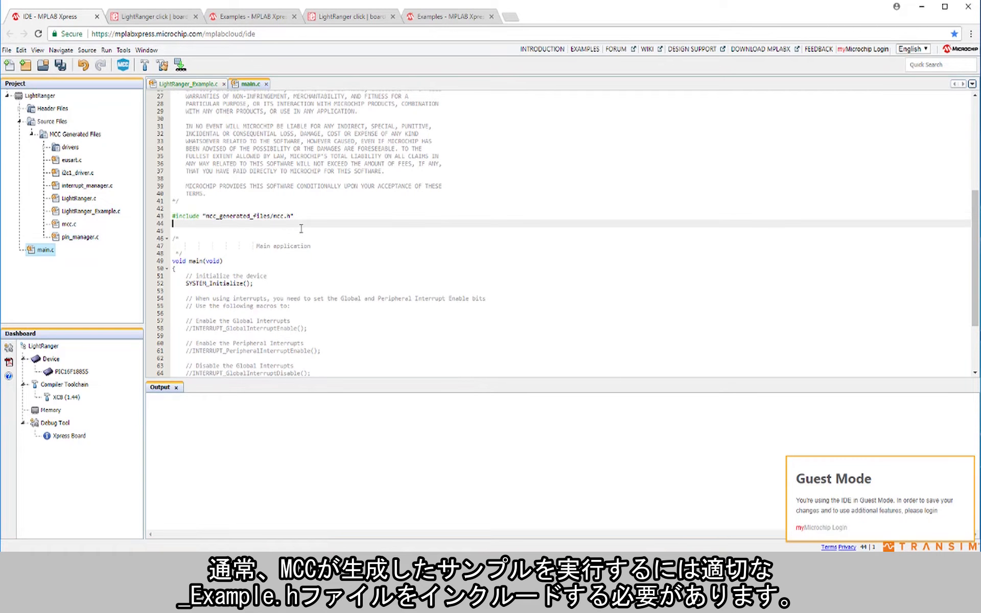
type("#include \"mcc_g")
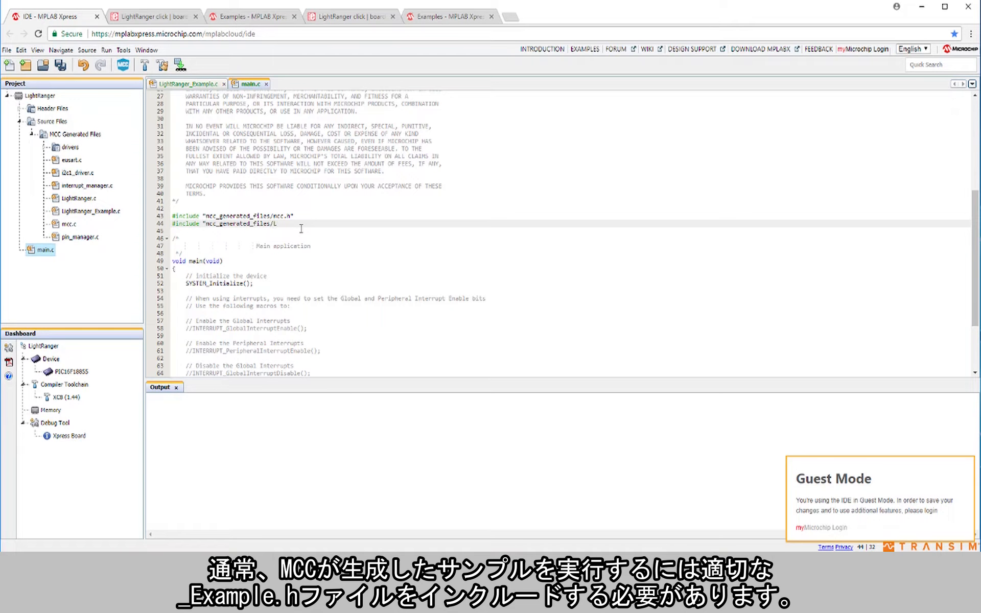
type("enerated_")
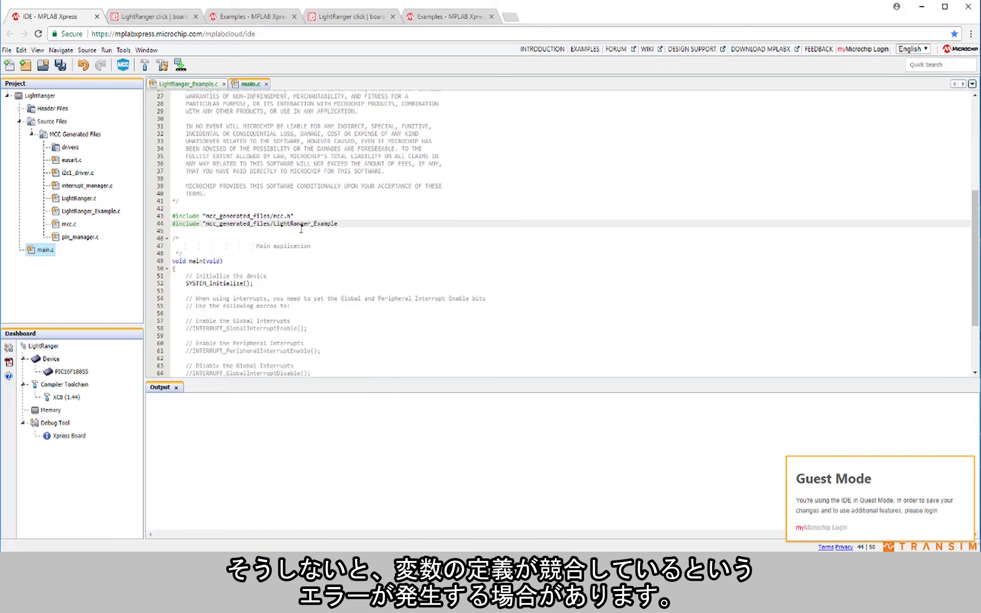
Step: Replace the placeholder comment in main.c's while (1) loop with the call Example_ReadRange();
scroll(290, 298, "down", 4)
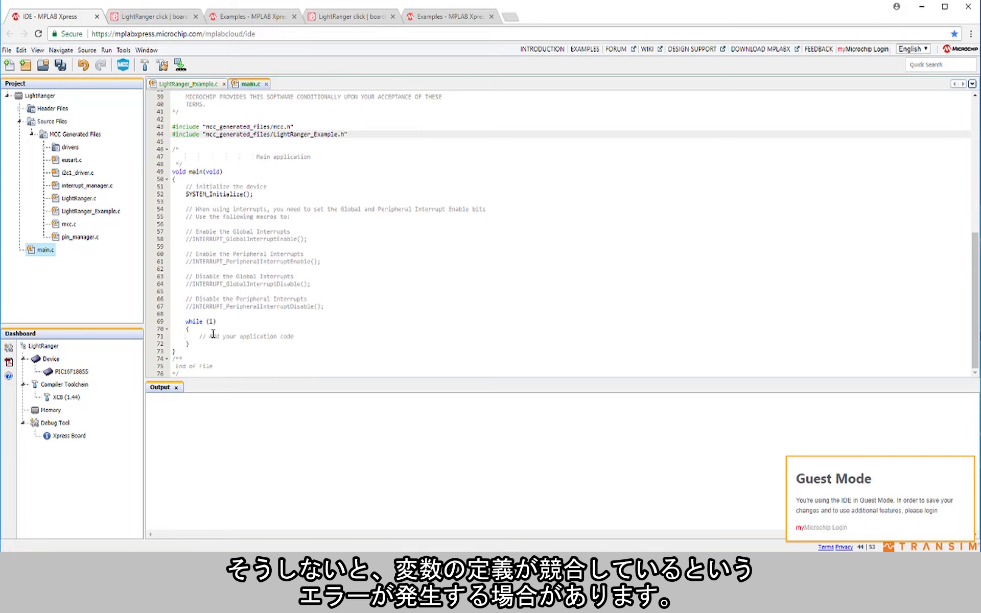
left_click_drag(199, 340, 304, 338)
type("Example_ReadRa")
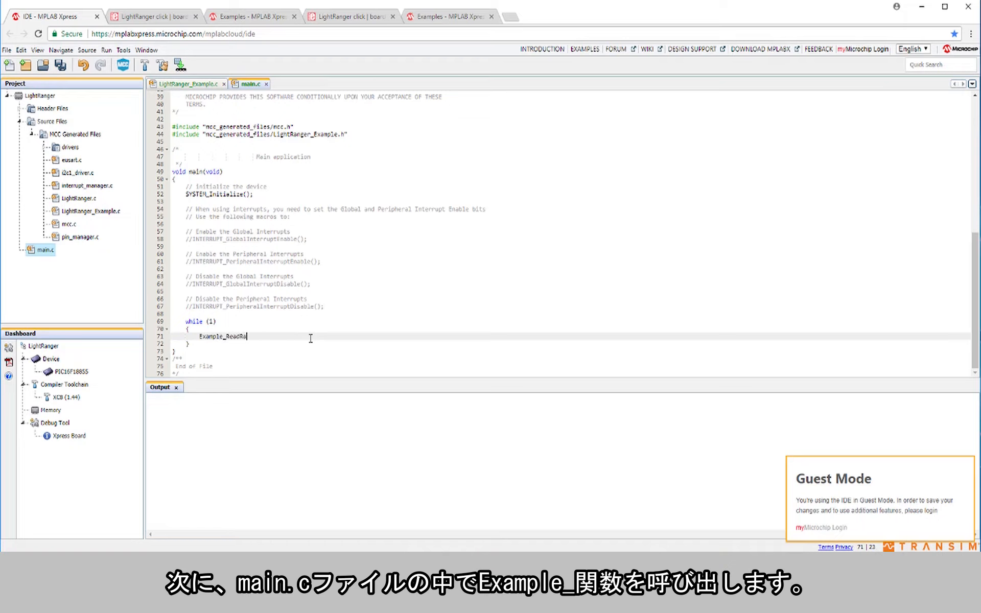
type(";")
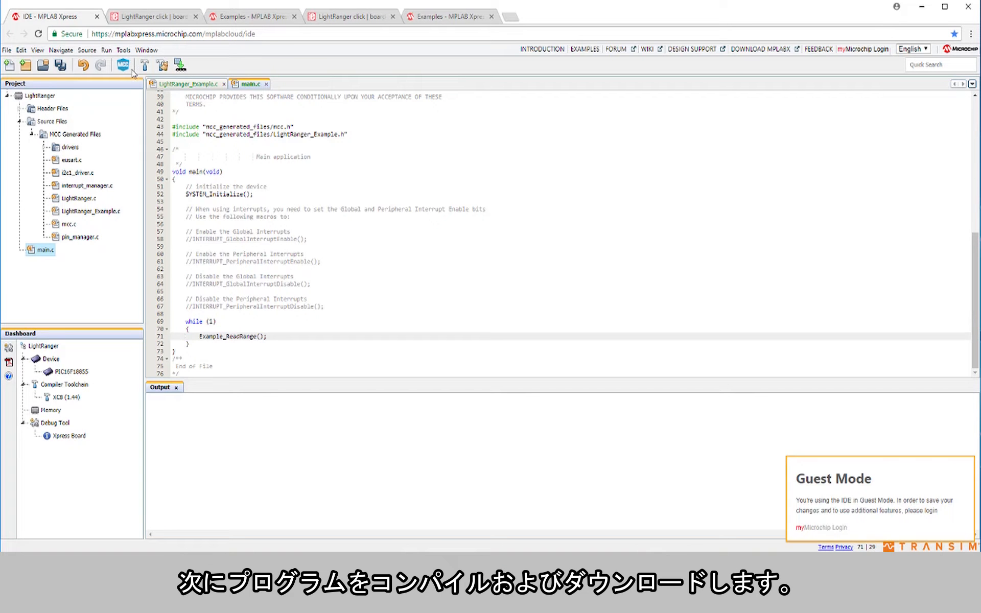
Step: Build the project, download the program file, and copy LightRanger.hex to the XPRESS (D:) drive in File Explorer
left_click(180, 65)
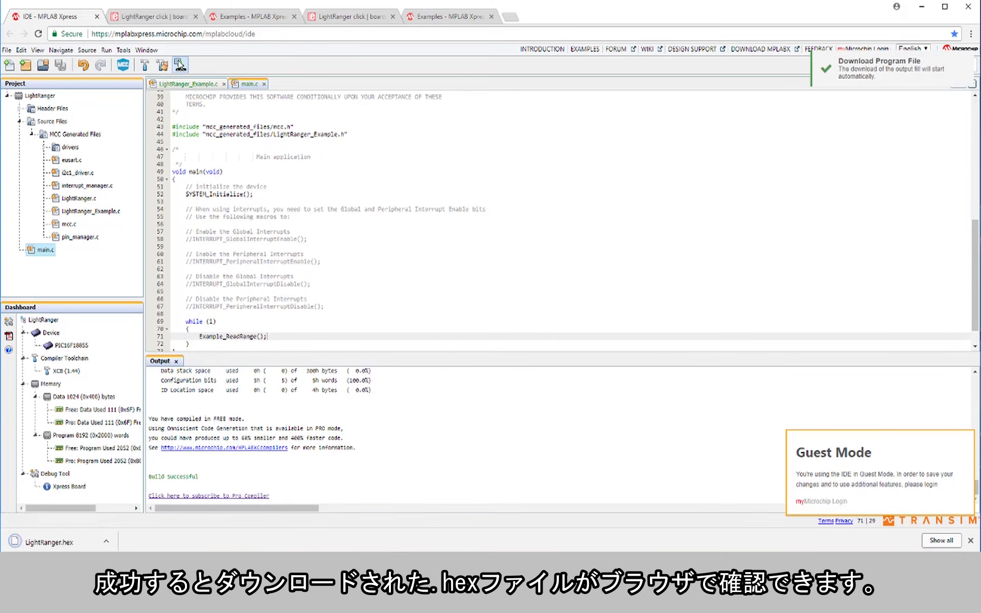
key("super+e")
left_click_drag(48, 543, 398, 408)
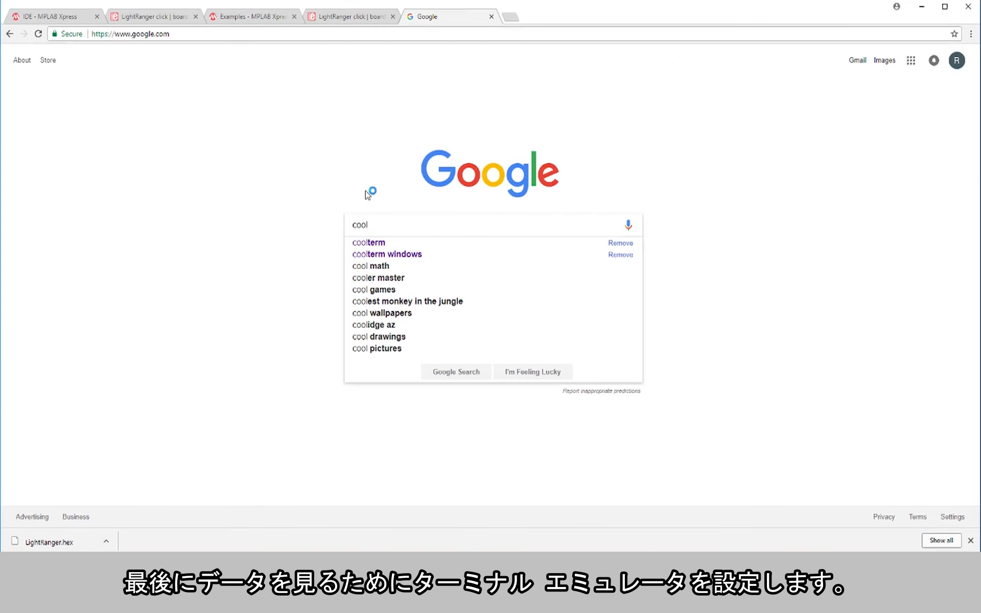
Step: Search Google for coolterm and open the CoolTerm download page on CNET
key("Down")
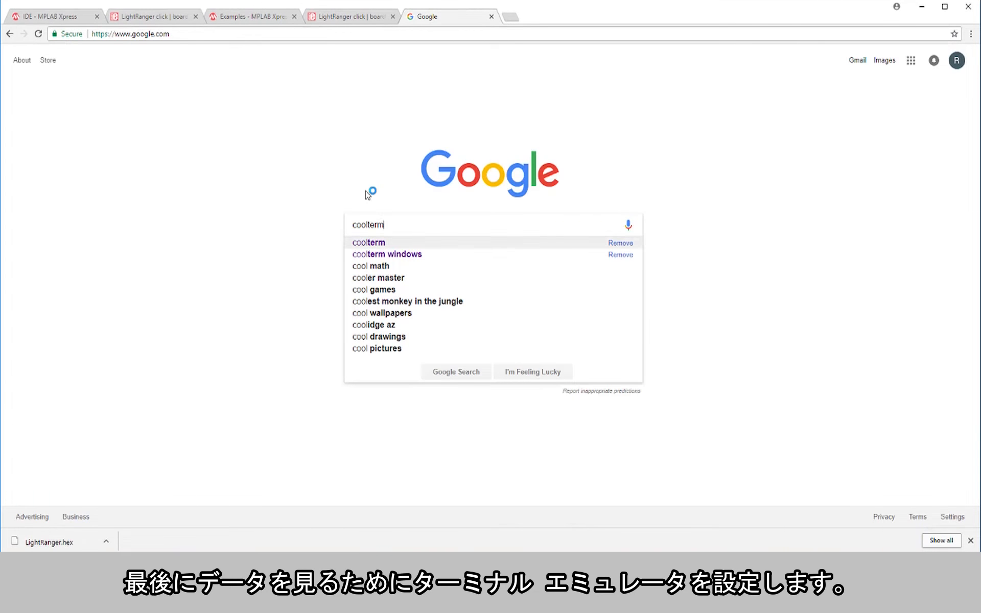
key("Return")
left_click(314, 280)
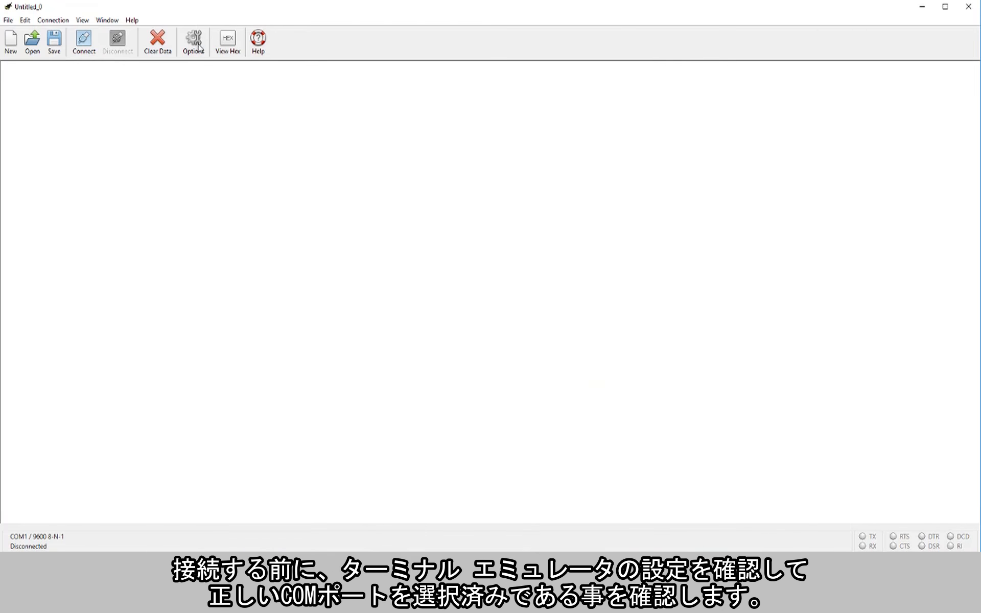
Step: Switch to CoolTerm and configure the serial connection for port COM4 at 9600 baud
left_click(193, 41)
left_click(521, 101)
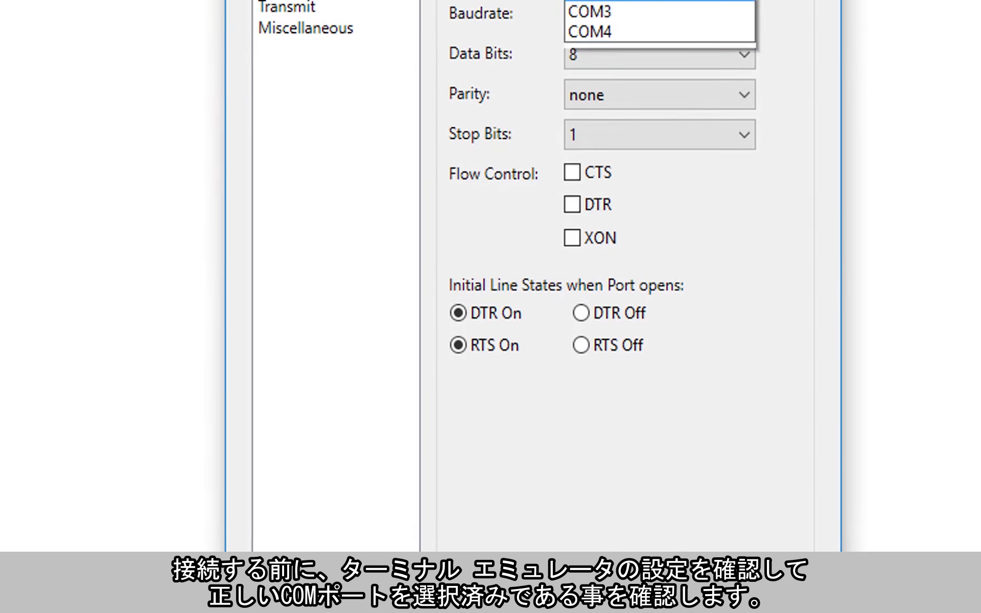
left_click(518, 126)
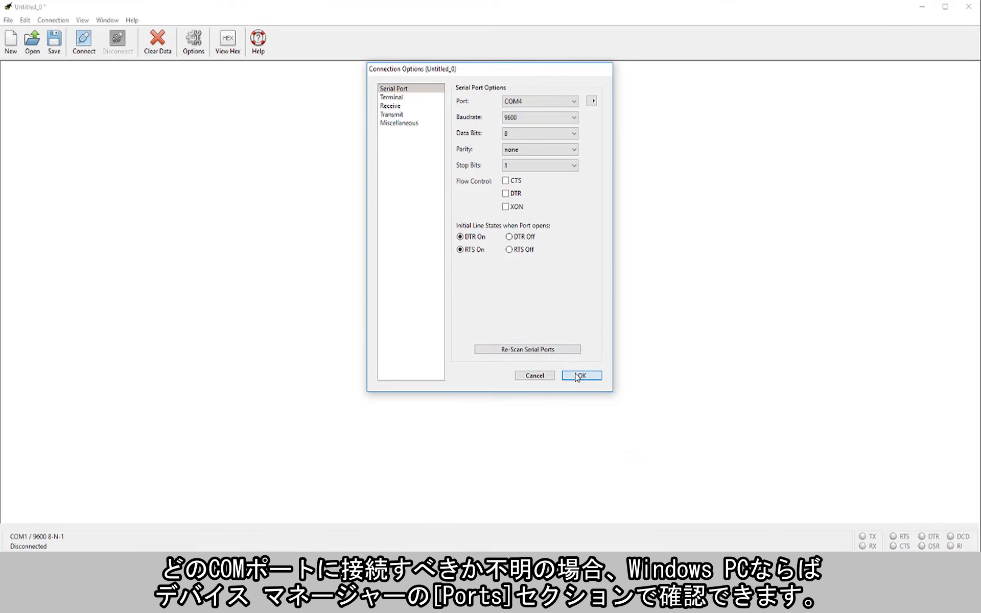
left_click(575, 379)
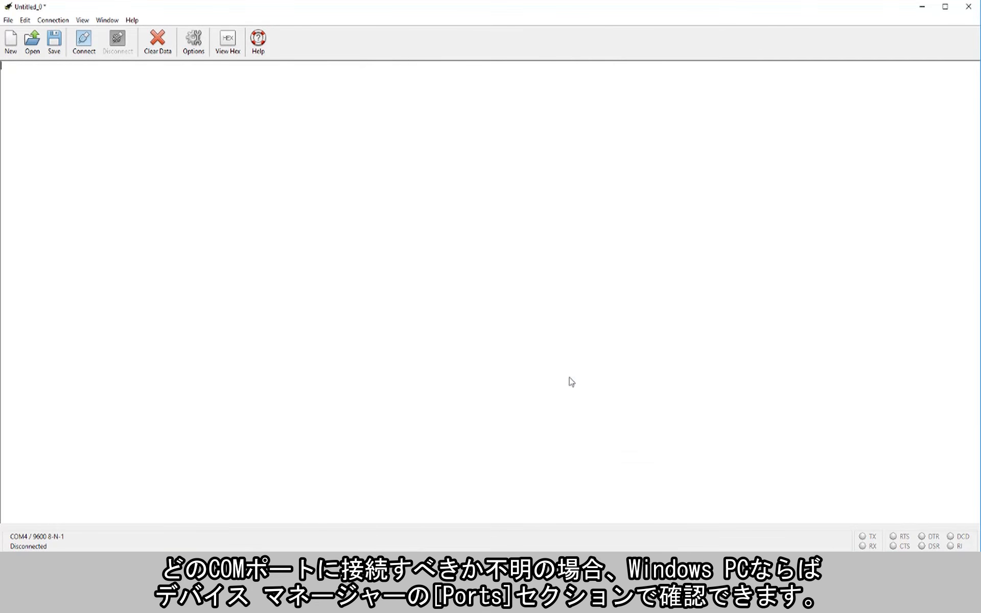
Step: Go through the Windows connected devices settings to Device Manager and check which COM port the USB Serial Device uses
left_click(12, 562)
left_click(17, 519)
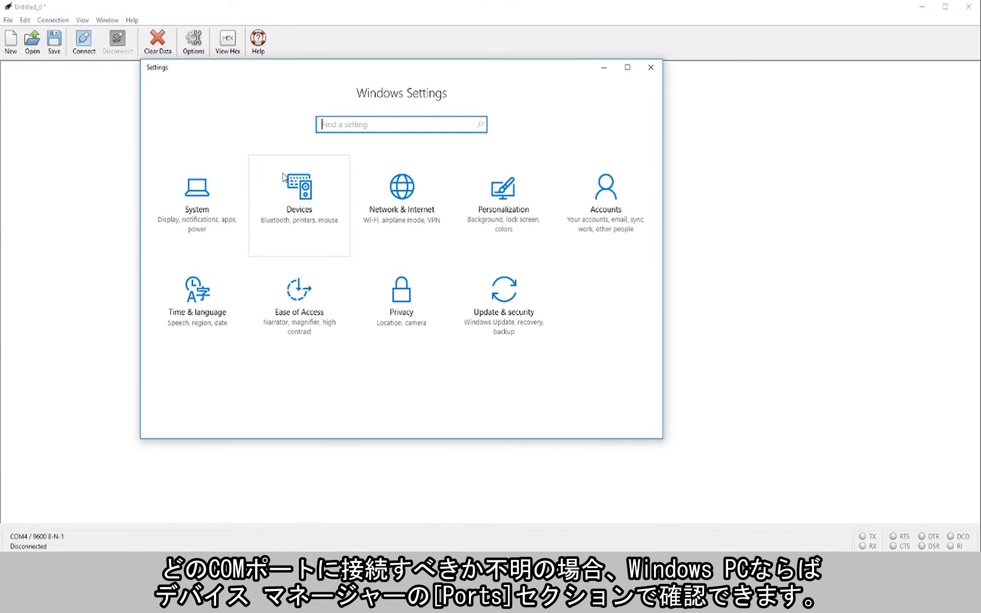
left_click(300, 186)
left_click(226, 198)
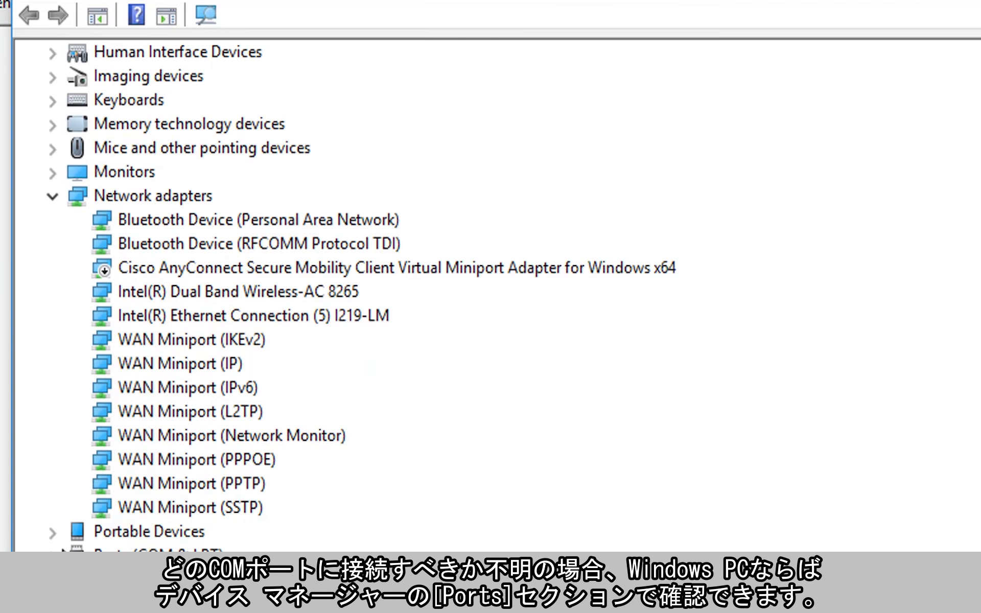
left_click(53, 557)
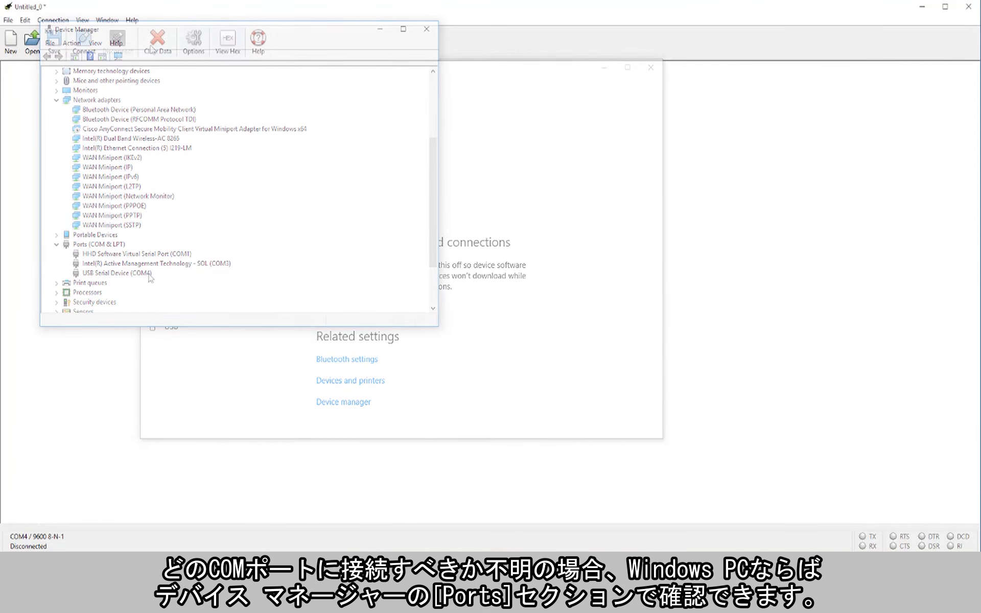
Step: Connect CoolTerm to the serial port to receive the LightRanger range output
left_click(88, 48)
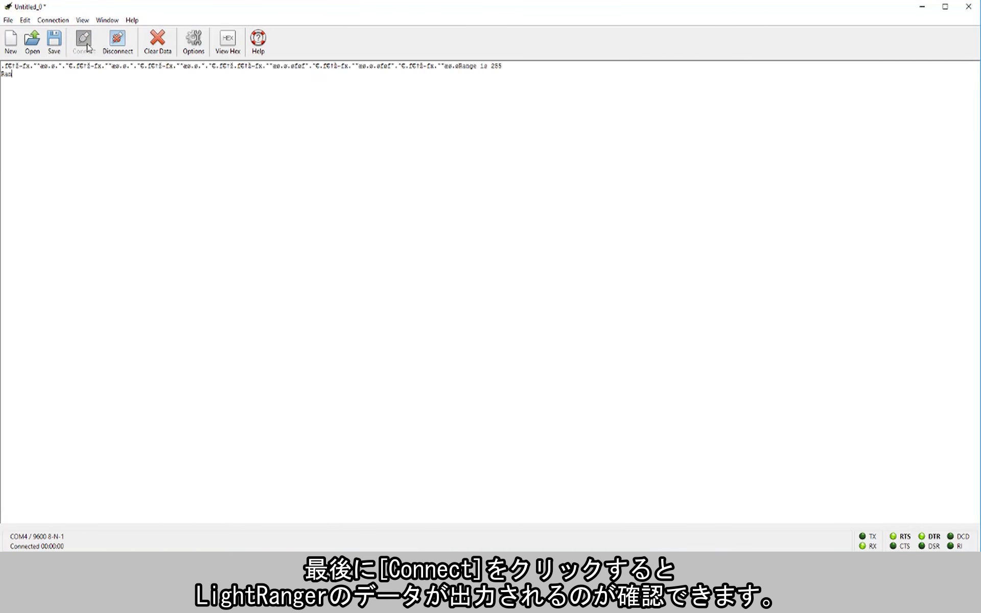